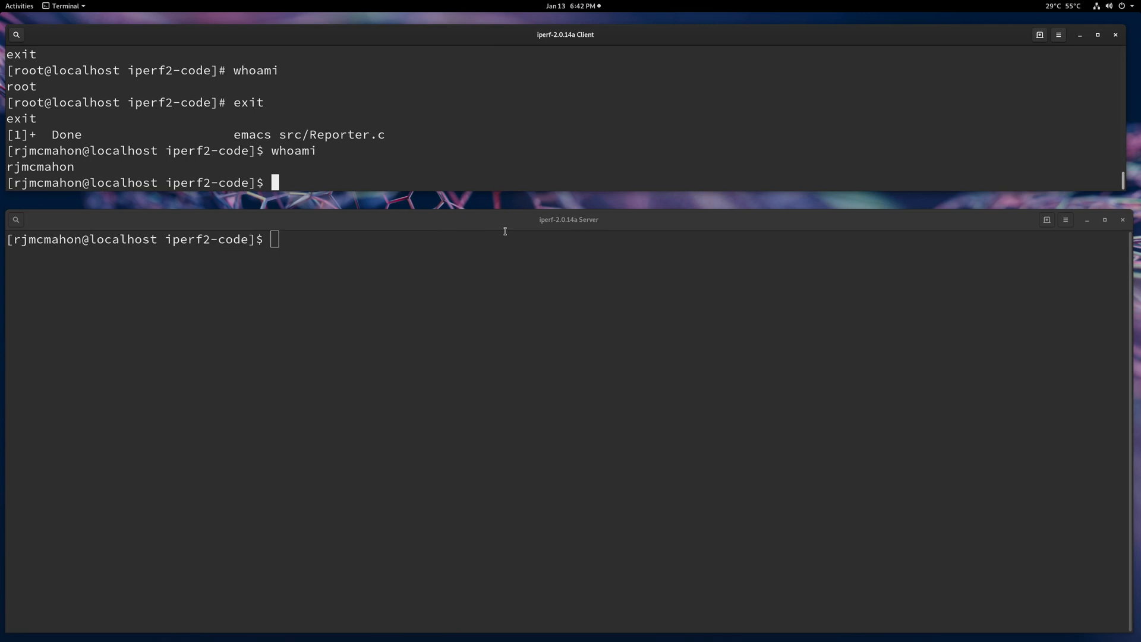
{"action": "type", "text": "nt"}
{"action": "type", "text": "pq "}
{"action": "type", "text": "-p"}
Step: Run ntpq -p on the client to confirm sync to the GPS-referenced PCI_TSYNC clock
{"action": "key", "text": "Return"}
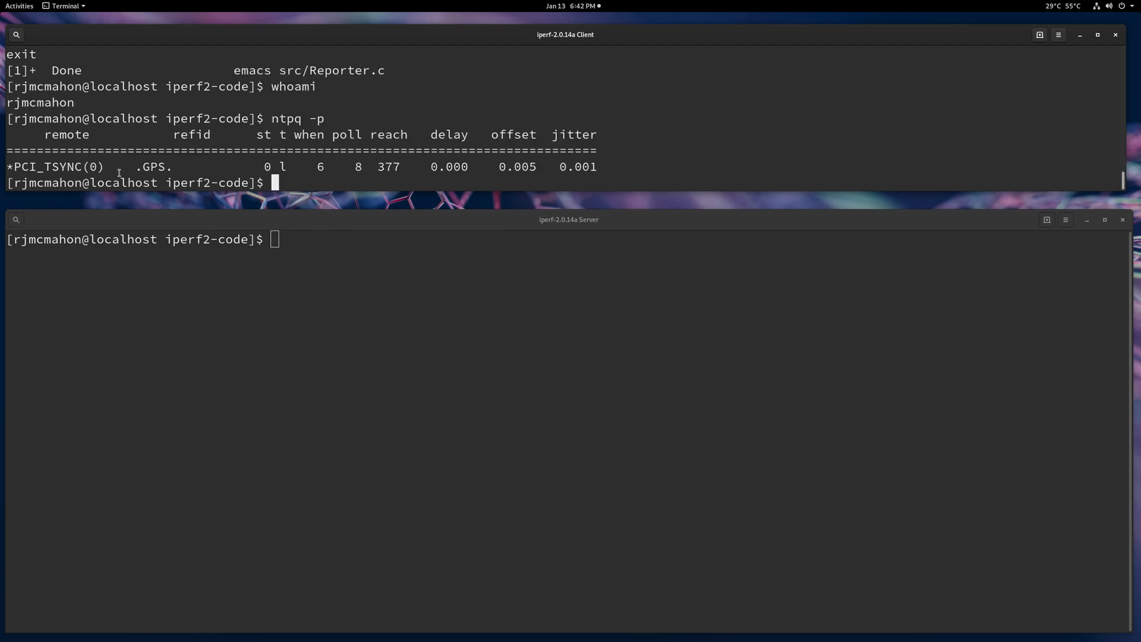
{"action": "left_click", "coordinate": [324, 241]}
{"action": "type", "text": "ntpq "}
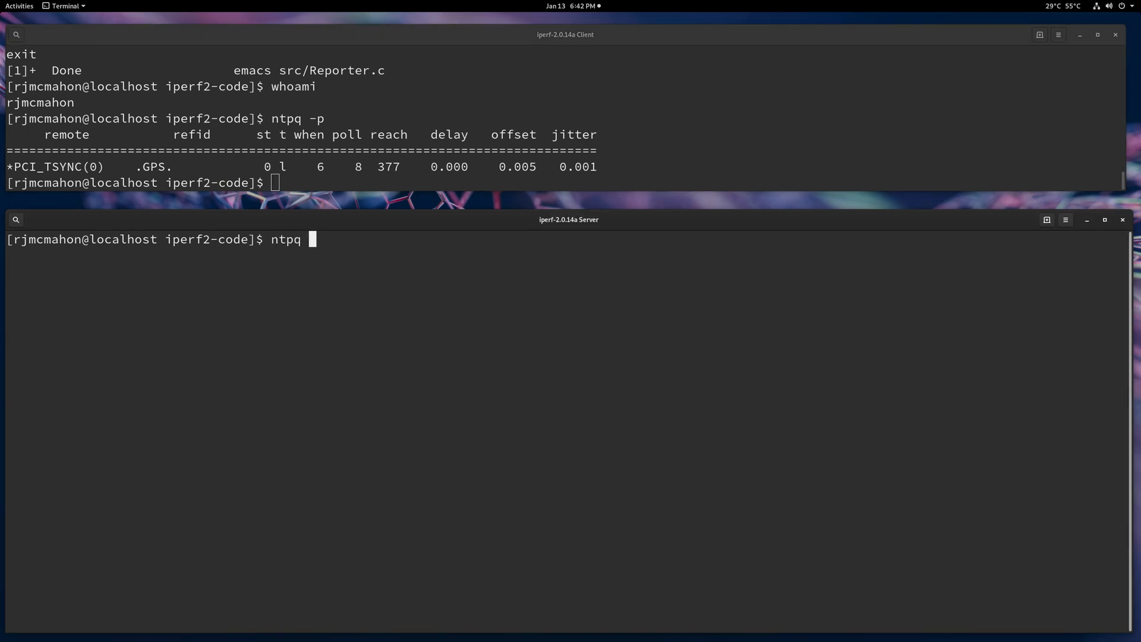
{"action": "type", "text": "-"}
{"action": "key", "text": "BackSpace"}
{"action": "key", "text": "BackSpace"}
{"action": "key", "text": "BackSpace"}
{"action": "type", "text": "-q"}
{"action": "key", "text": "BackSpace"}
{"action": "key", "text": "BackSpace"}
{"action": "key", "text": "BackSpace"}
{"action": "key", "text": "BackSpace"}
{"action": "type", "text": "pq "}
{"action": "type", "text": "-q"}
Step: Run ntpq -p on the server after correcting the mistyped -q, then clear its screen
{"action": "key", "text": "Return"}
{"action": "key", "text": "Up"}
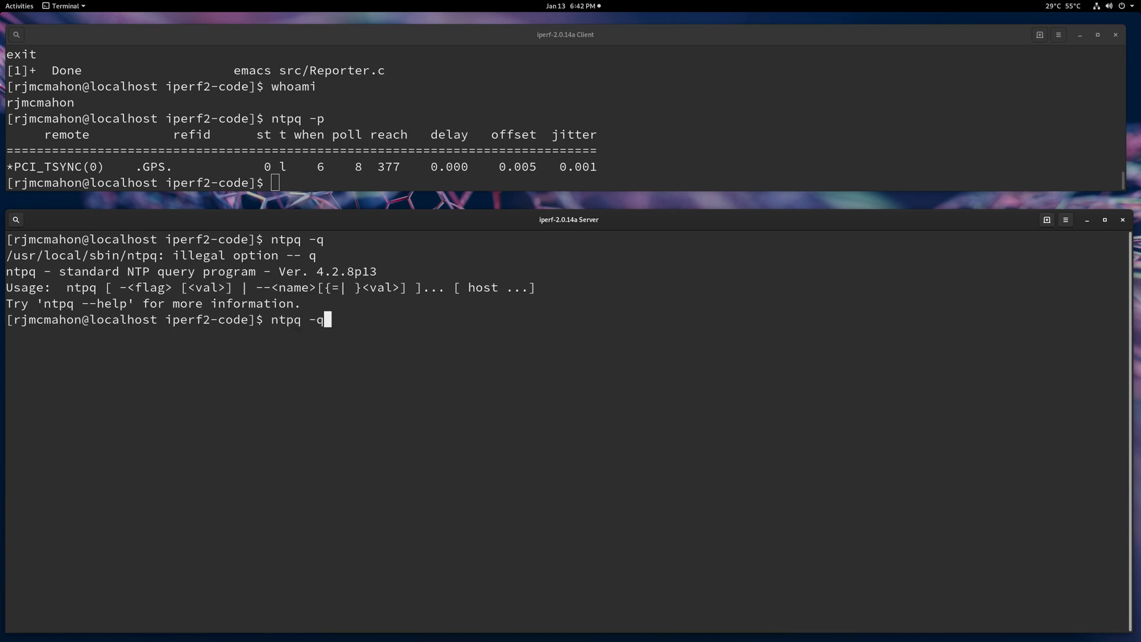
{"action": "key", "text": "BackSpace"}
{"action": "type", "text": "p"}
{"action": "key", "text": "Return"}
{"action": "type", "text": "c"}
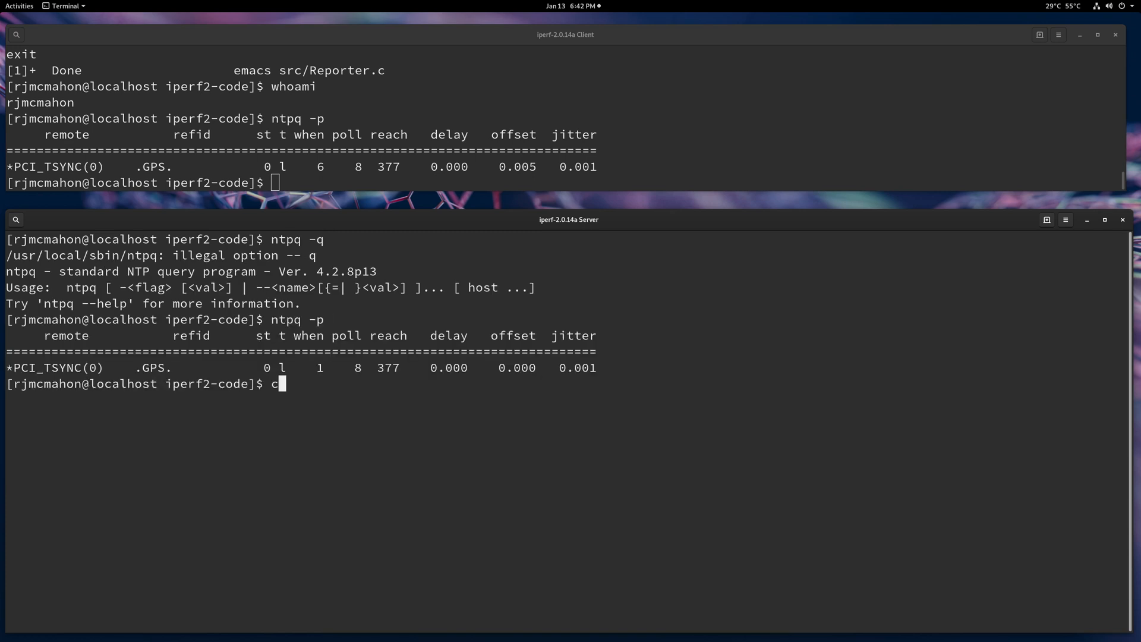
{"action": "type", "text": "lear"}
{"action": "key", "text": "Return"}
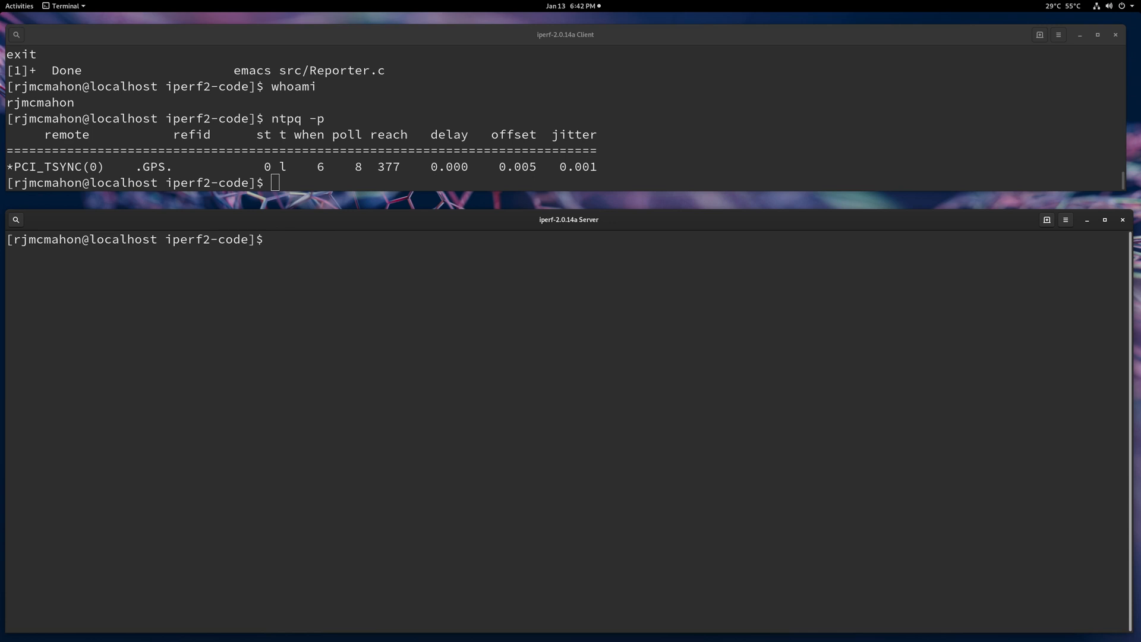
{"action": "type", "text": "src"}
{"action": "type", "text": "/iperf ="}
Step: Start the UDP server with src/iperf -s -e -i 1 -u, listening on port 5001
{"action": "key", "text": "BackSpace"}
{"action": "type", "text": "-"}
{"action": "type", "text": "s -4"}
{"action": "type", "text": " -e -"}
{"action": "type", "text": "i 1"}
{"action": "type", "text": " -u"}
{"action": "key", "text": "Return"}
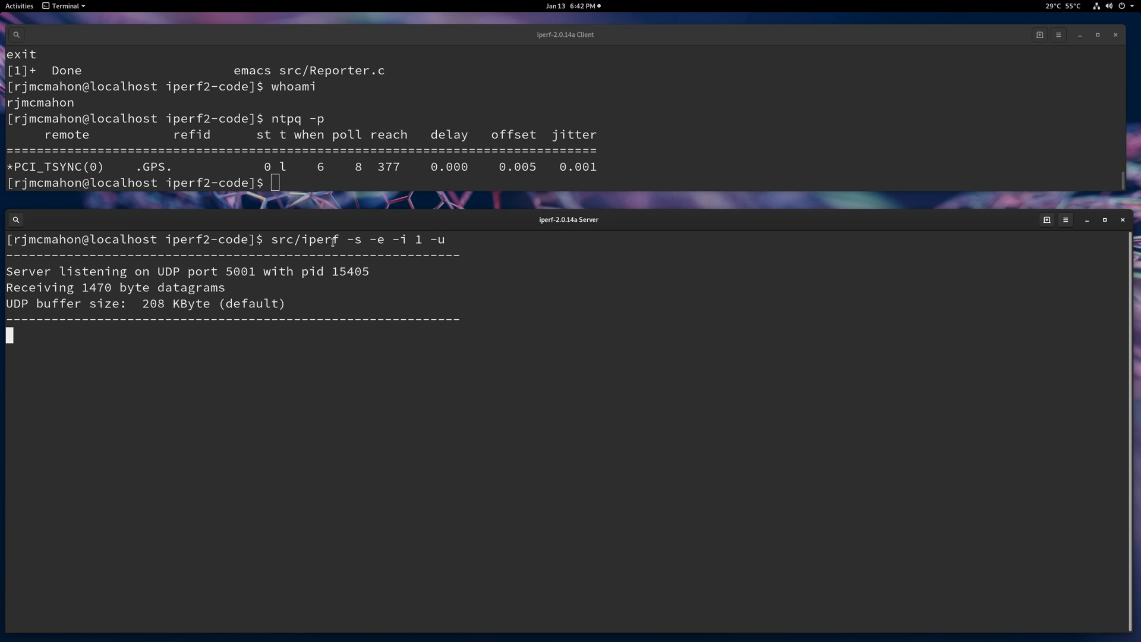
Step: Run src/iperf -c 192.168.1.10 -u -i 1 -e for a 10-second UDP latency test
{"action": "left_click", "coordinate": [364, 171]}
{"action": "type", "text": "sr"}
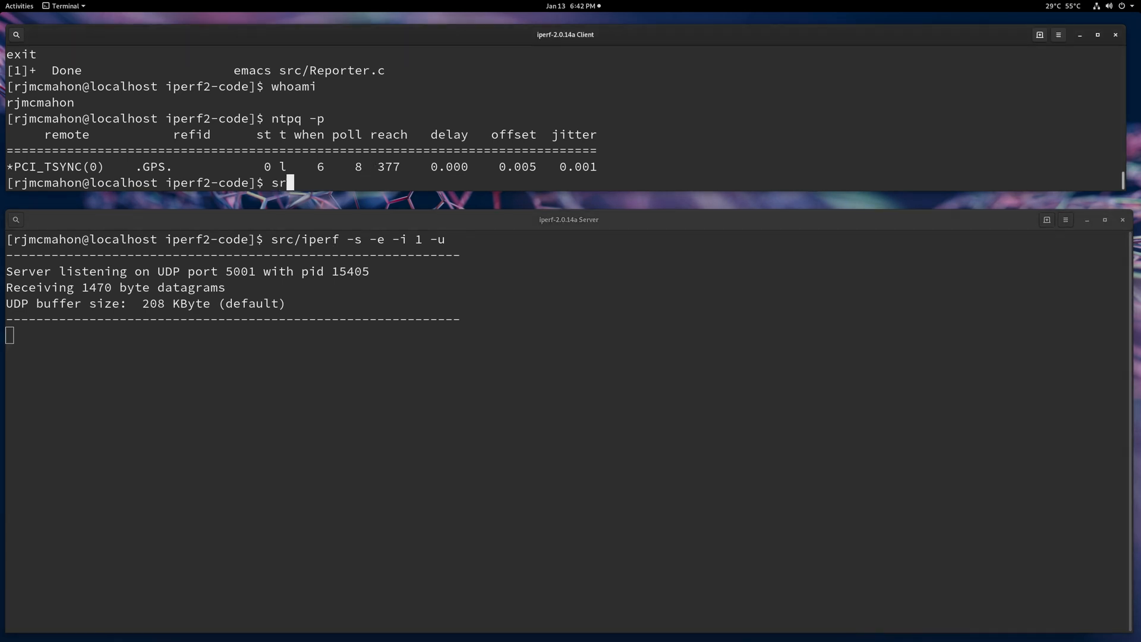
{"action": "type", "text": "c/i"}
{"action": "type", "text": "perf "}
{"action": "type", "text": "-c "}
{"action": "type", "text": "192"}
{"action": "type", "text": ".168.1.1"}
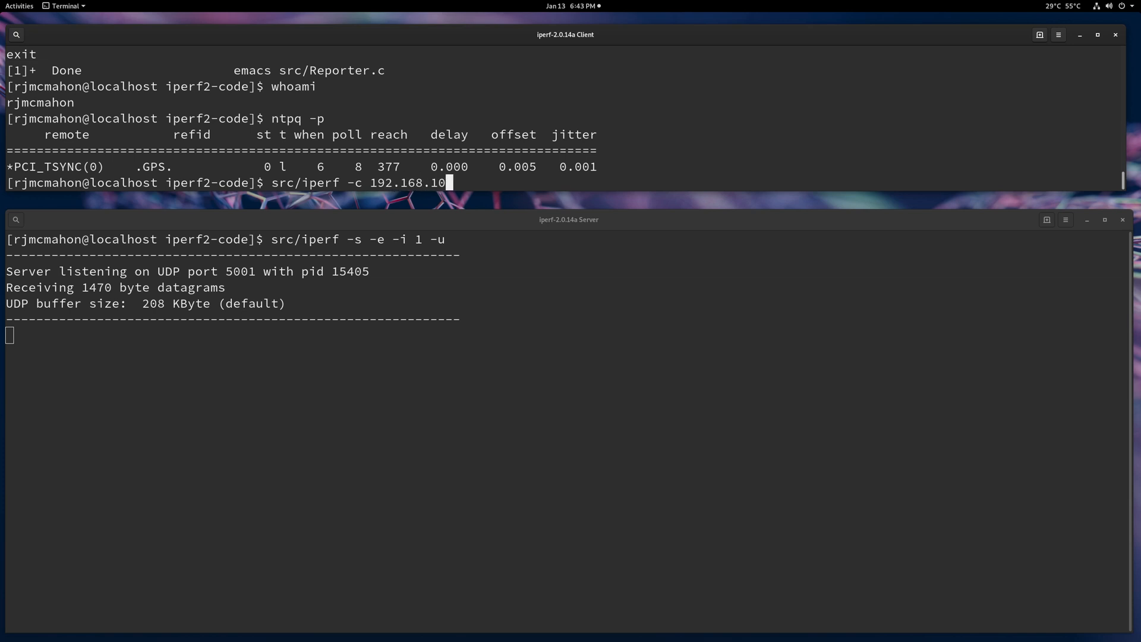
{"action": "type", "text": "0 "}
{"action": "type", "text": "-"}
{"action": "type", "text": "u -e -"}
{"action": "key", "text": "BackSpace"}
{"action": "key", "text": "BackSpace"}
{"action": "key", "text": "BackSpace"}
{"action": "type", "text": "-i 1-e"}
{"action": "key", "text": "Return"}
{"action": "key", "text": "Up"}
{"action": "key", "text": "Left"}
{"action": "key", "text": "BackSpace"}
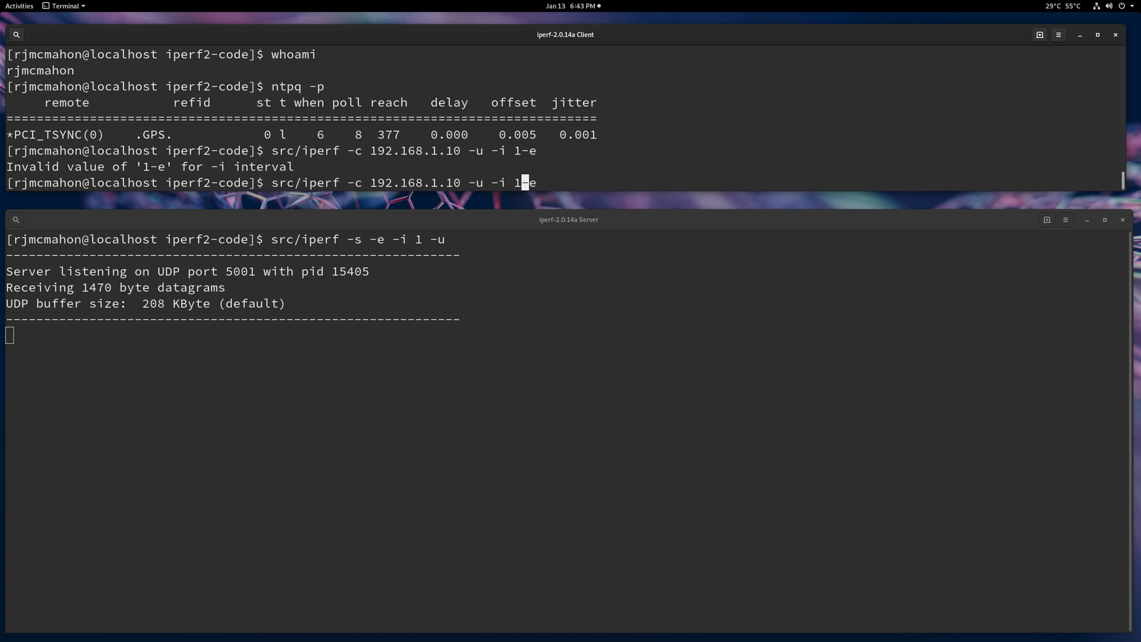
{"action": "type", "text": "-"}
{"action": "key", "text": "Return"}
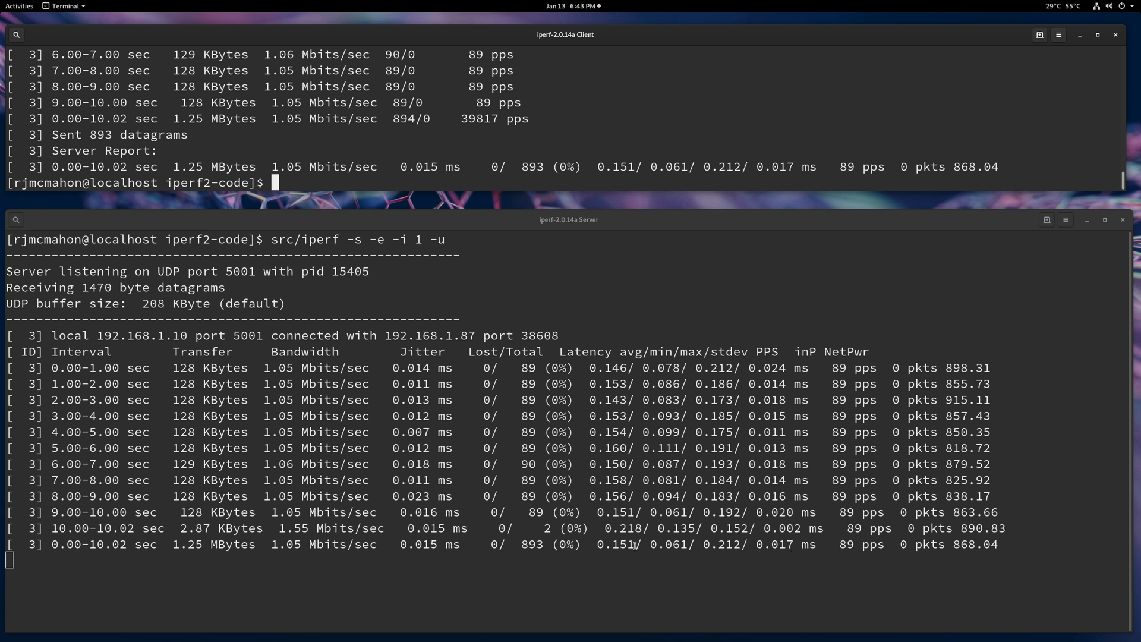
{"action": "left_click", "coordinate": [606, 551]}
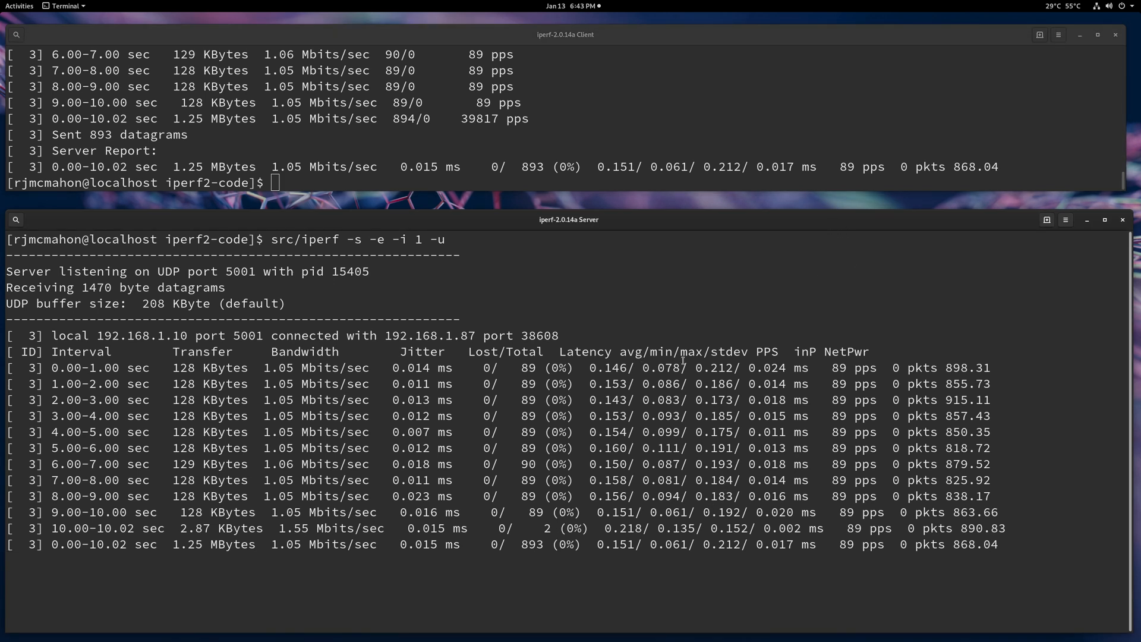
Step: Stop the server and add --histograms=10u to its command line
{"action": "key", "text": "ctrl+c"}
{"action": "key", "text": "ctrl+c"}
{"action": "key", "text": "Up"}
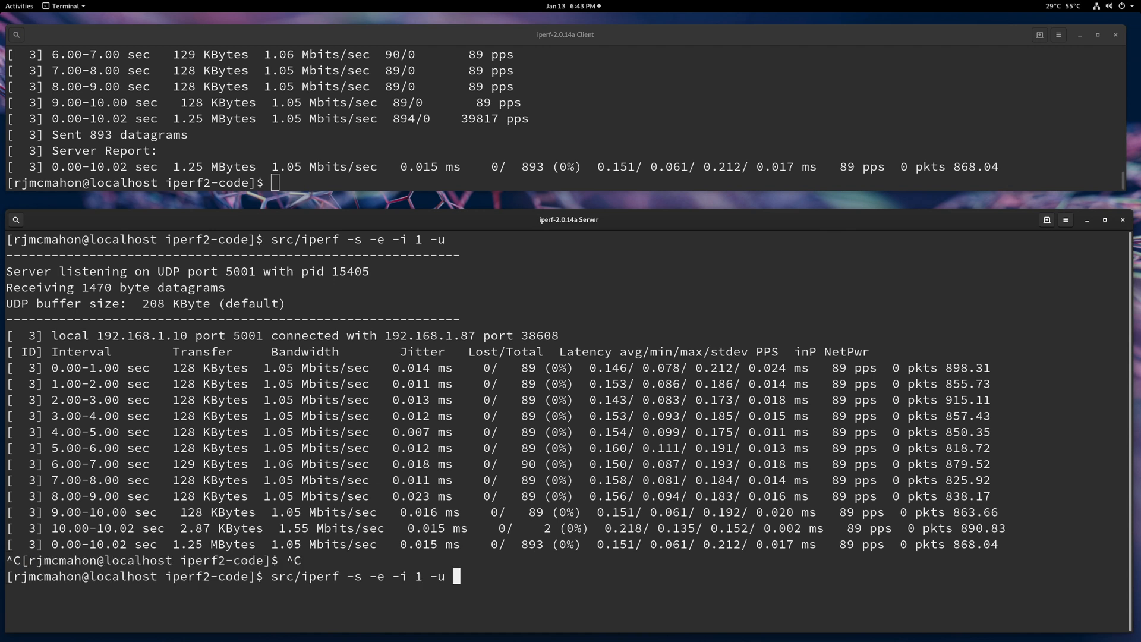
{"action": "type", "text": "--histo"}
{"action": "key", "text": "BackSpace"}
{"action": "key", "text": "BackSpace"}
{"action": "type", "text": "togram"}
{"action": "type", "text": "s="}
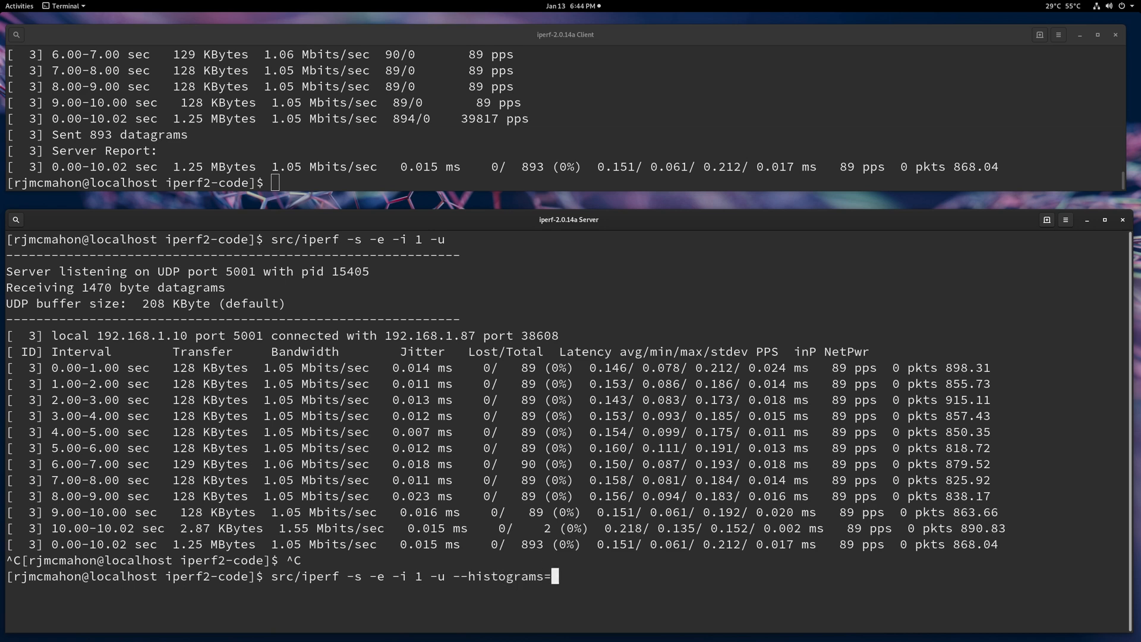
{"action": "type", "text": "10u"}
{"action": "key", "text": "BackSpace"}
{"action": "key", "text": "Return"}
{"action": "key", "text": "ctrl+c"}
{"action": "type", "text": "clear"}
Step: Clear the screen, start the histogram-enabled server and recall the client command
{"action": "key", "text": "Return"}
{"action": "key", "text": "Up"}
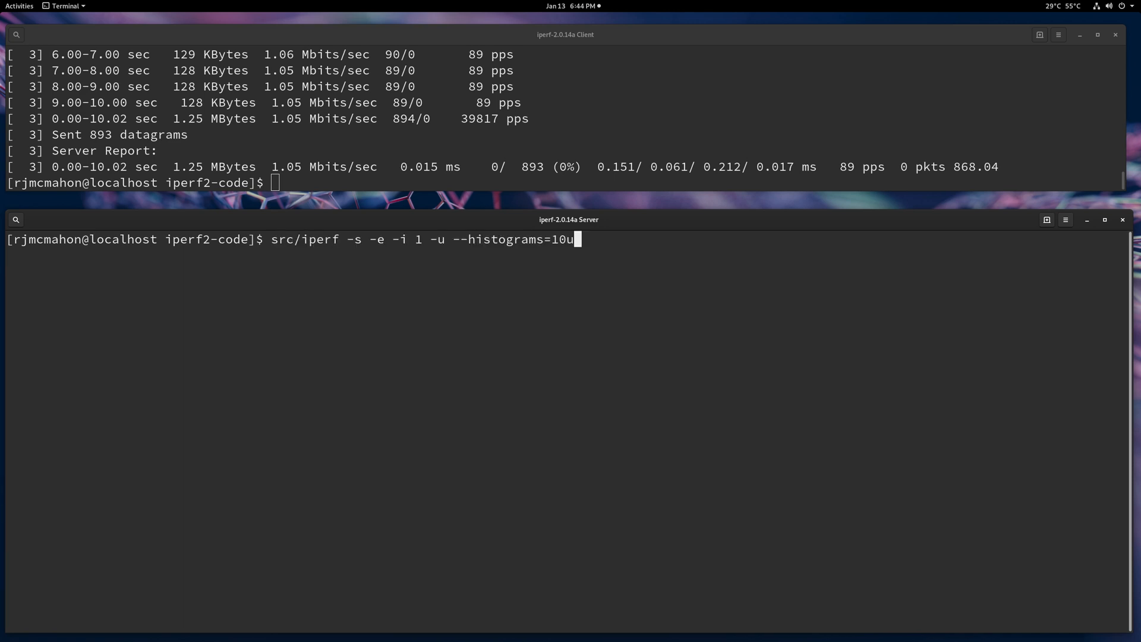
{"action": "key", "text": "Return"}
{"action": "left_click", "coordinate": [627, 124]}
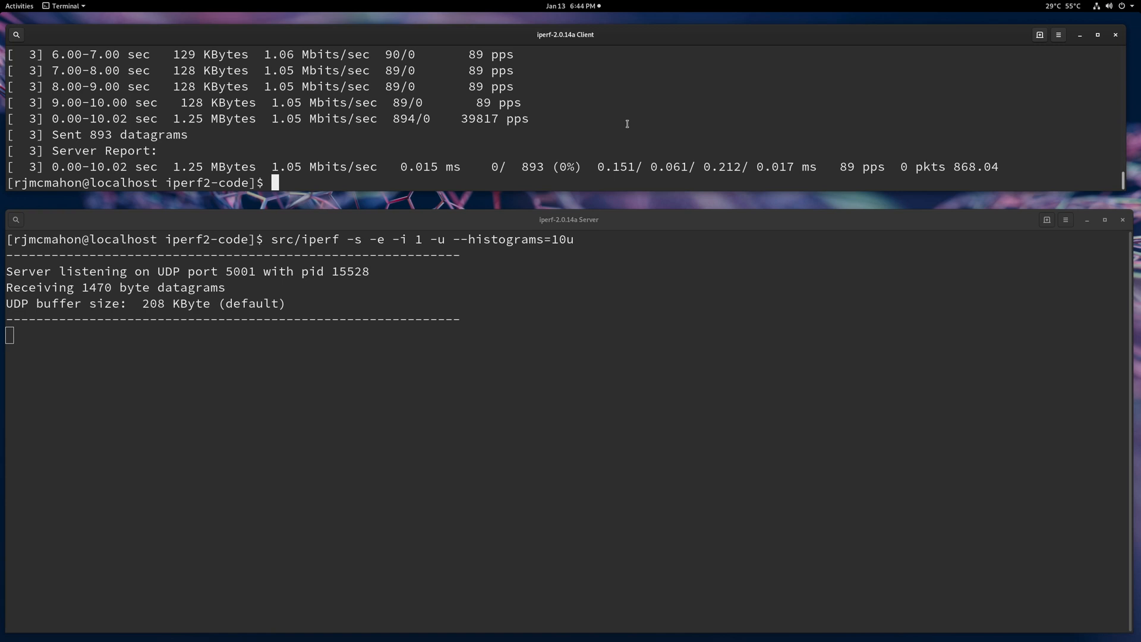
{"action": "key", "text": "Up"}
Step: Run the client test and highlight the T8-PDF histogram label in the server output
{"action": "key", "text": "Return"}
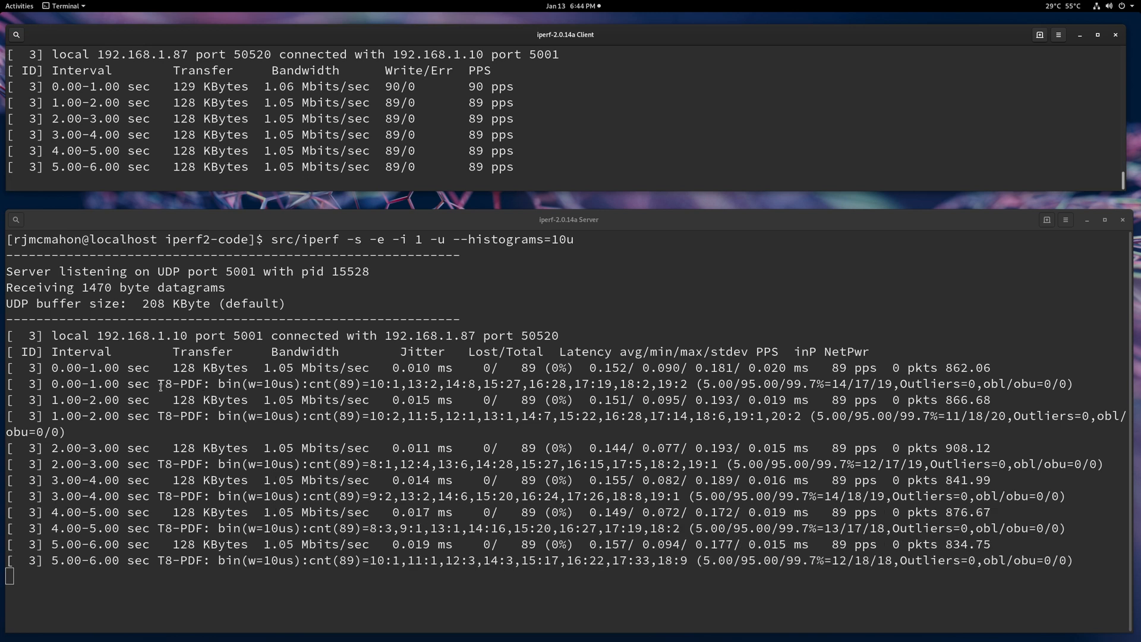
{"action": "left_click_drag", "start_coordinate": [158, 384], "coordinate": [179, 384]}
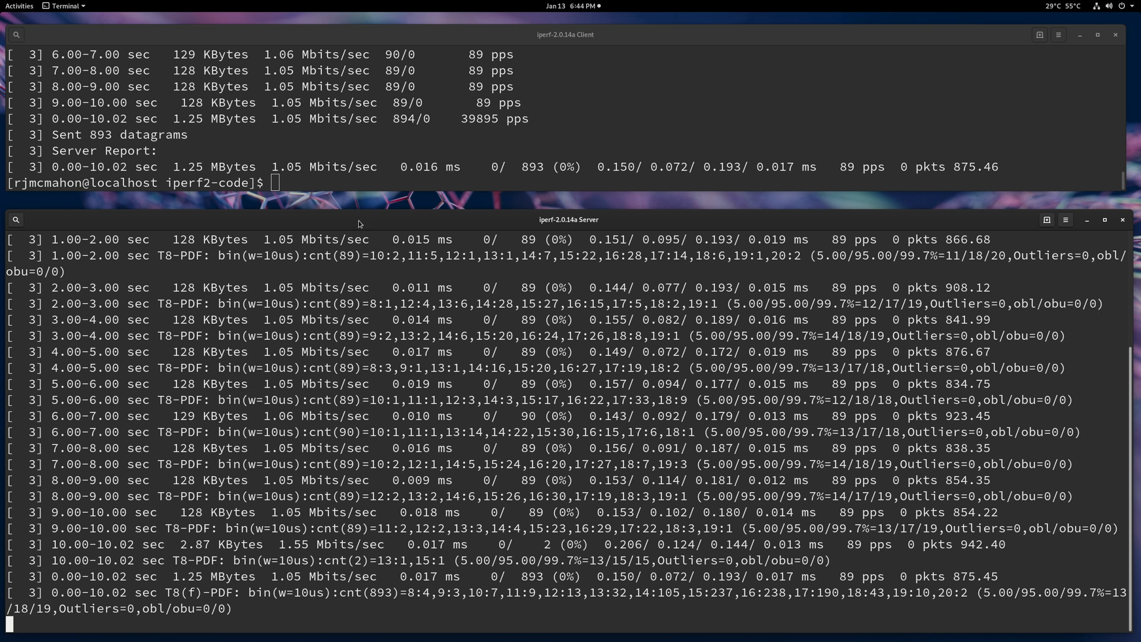
Step: Rerun the client test with -b 1g for a 1 Gbit/s UDP rate
{"action": "left_click", "coordinate": [446, 186]}
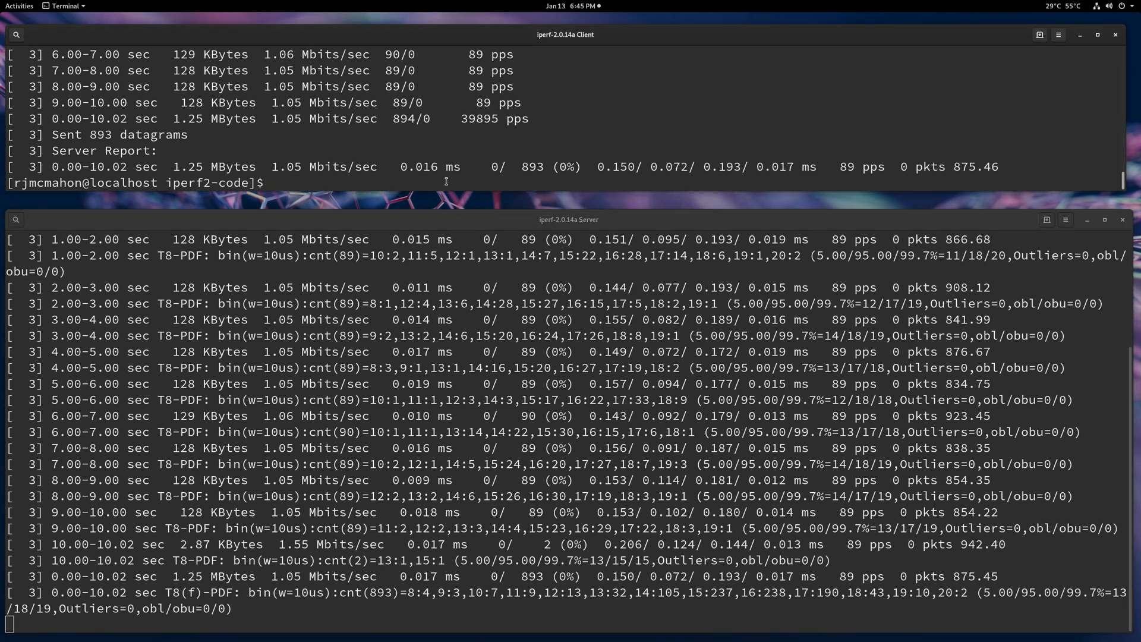
{"action": "key", "text": "Up"}
{"action": "type", "text": "-b 1"}
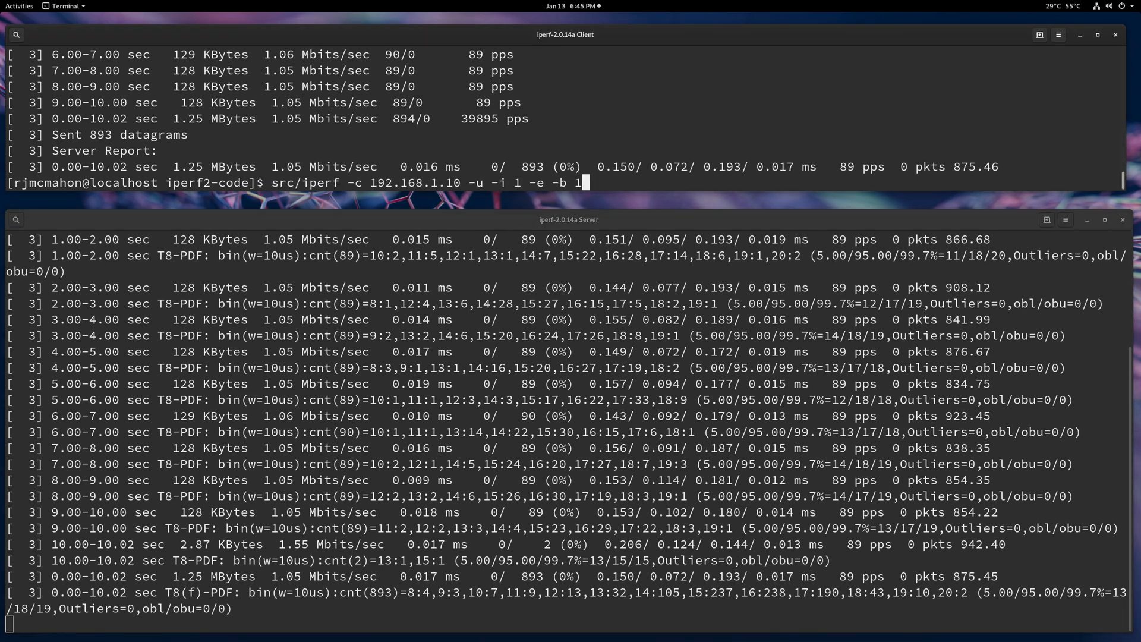
{"action": "type", "text": "g"}
{"action": "key", "text": "Return"}
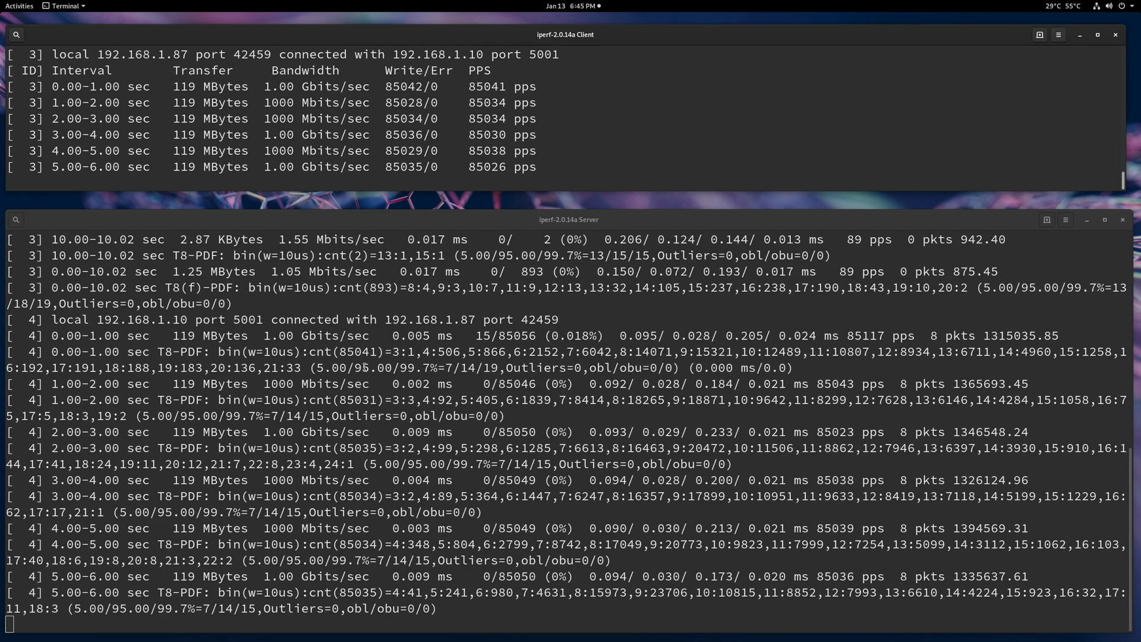
{"action": "scroll", "coordinate": [533, 363], "scroll_direction": "up", "scroll_amount": 2}
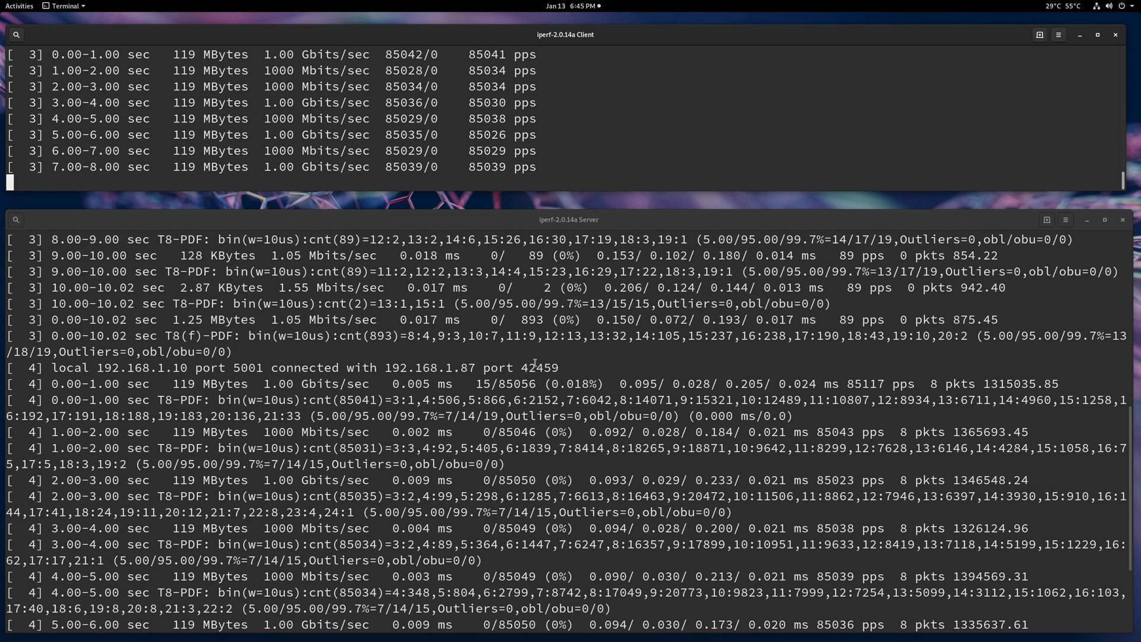
{"action": "scroll", "coordinate": [534, 364], "scroll_direction": "up", "scroll_amount": 3}
{"action": "scroll", "coordinate": [361, 294], "scroll_direction": "down", "scroll_amount": 5}
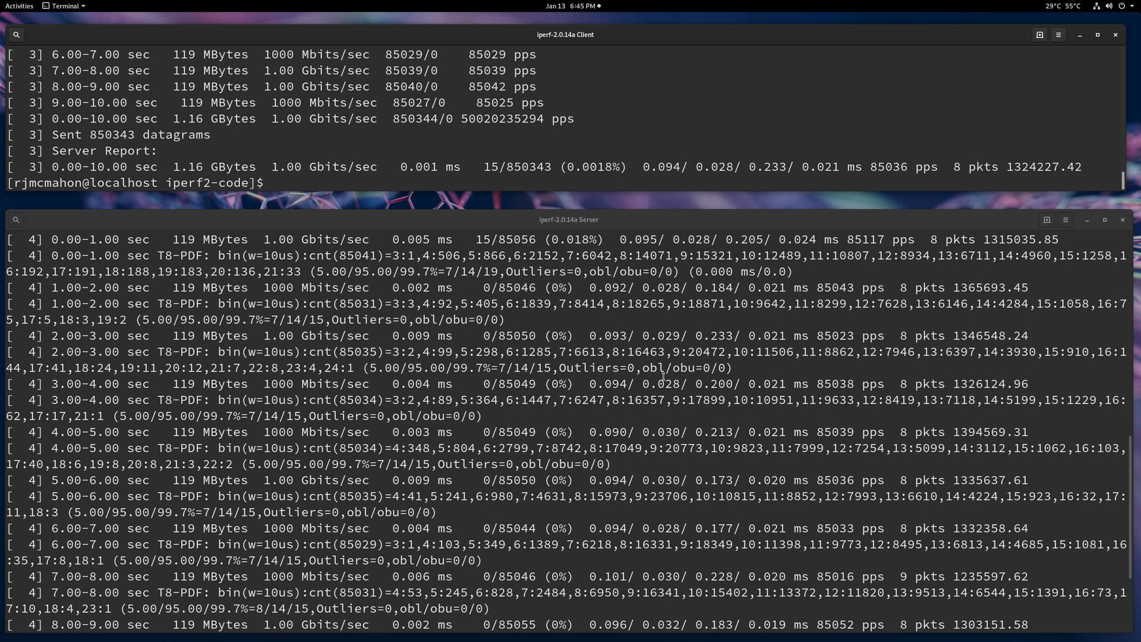
{"action": "scroll", "coordinate": [657, 402], "scroll_direction": "down", "scroll_amount": 1}
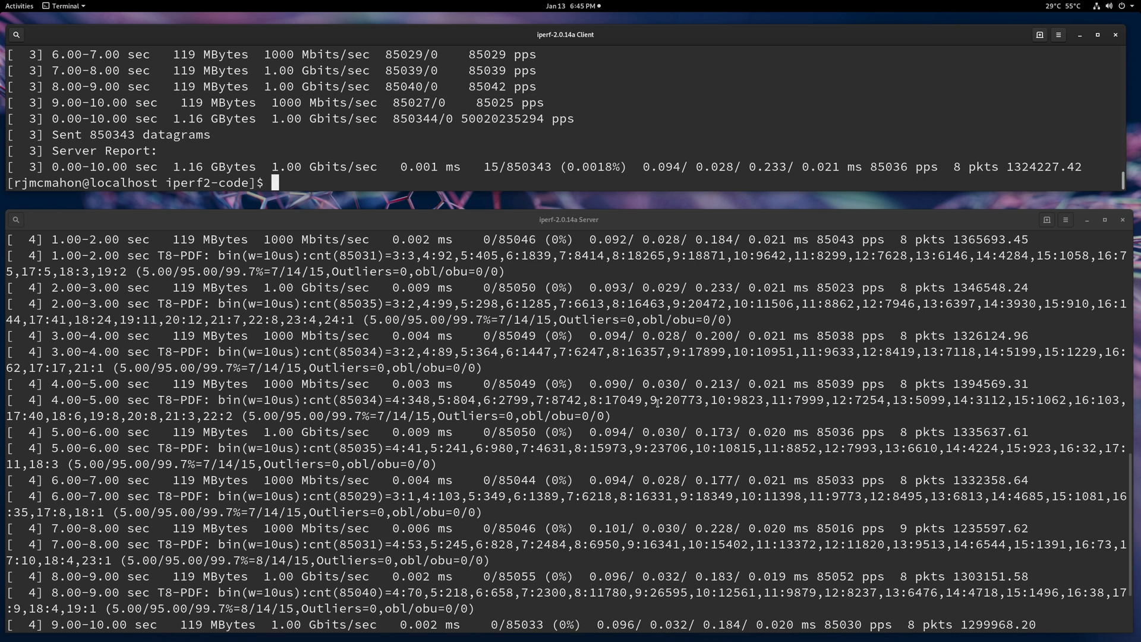
{"action": "scroll", "coordinate": [636, 413], "scroll_direction": "down", "scroll_amount": 2}
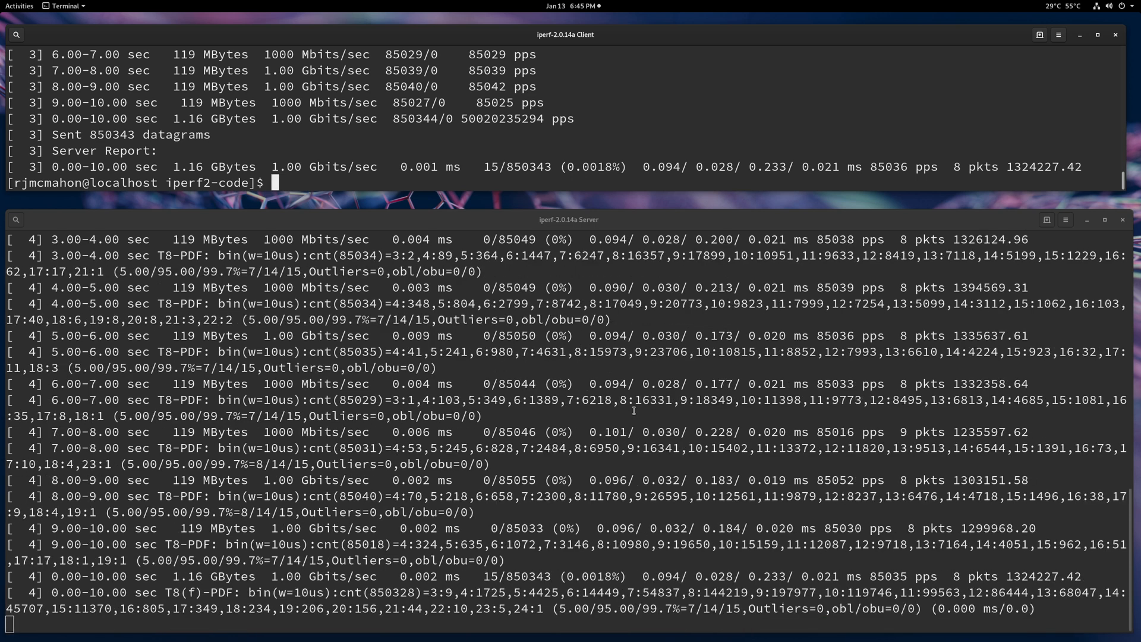